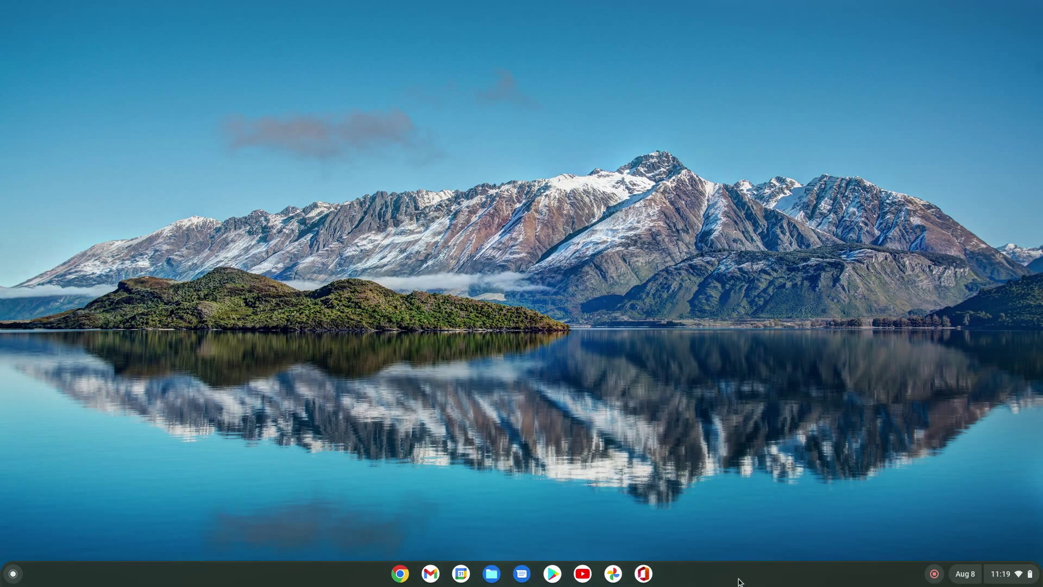
- Open Terminal from the launcher and start a shell in the penguin Linux container
key(super)
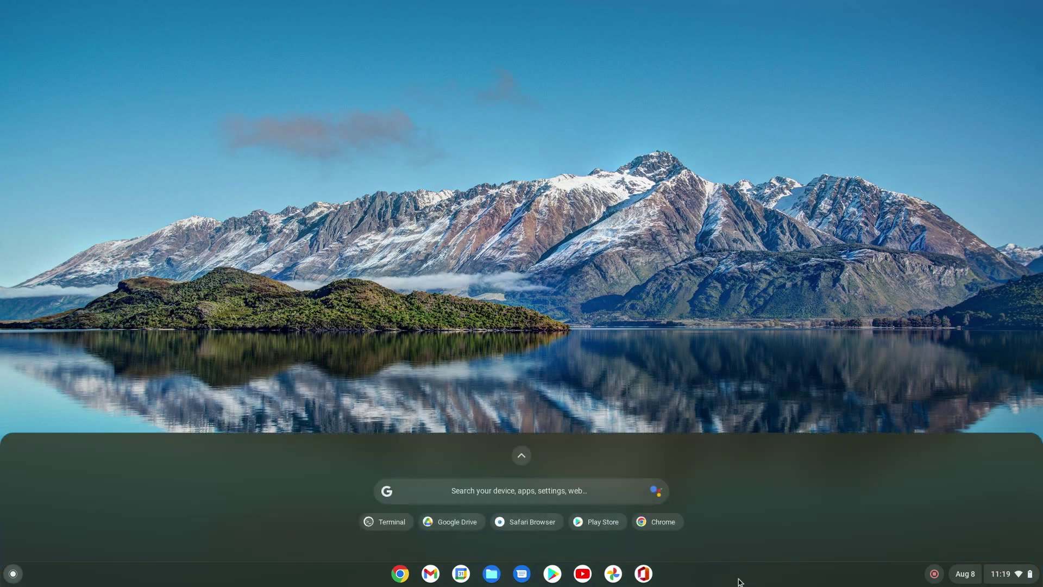
click(398, 528)
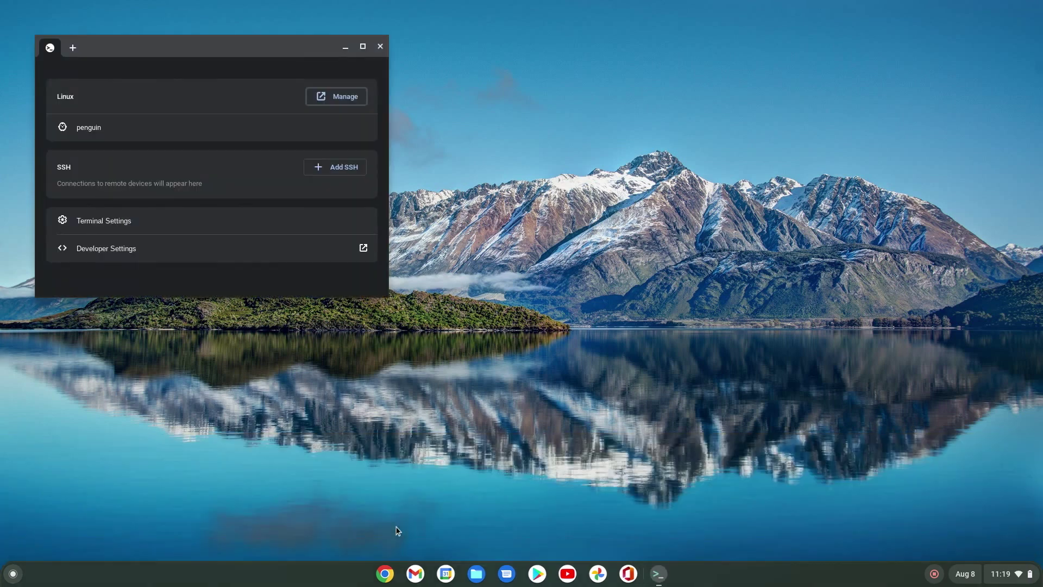
click(135, 129)
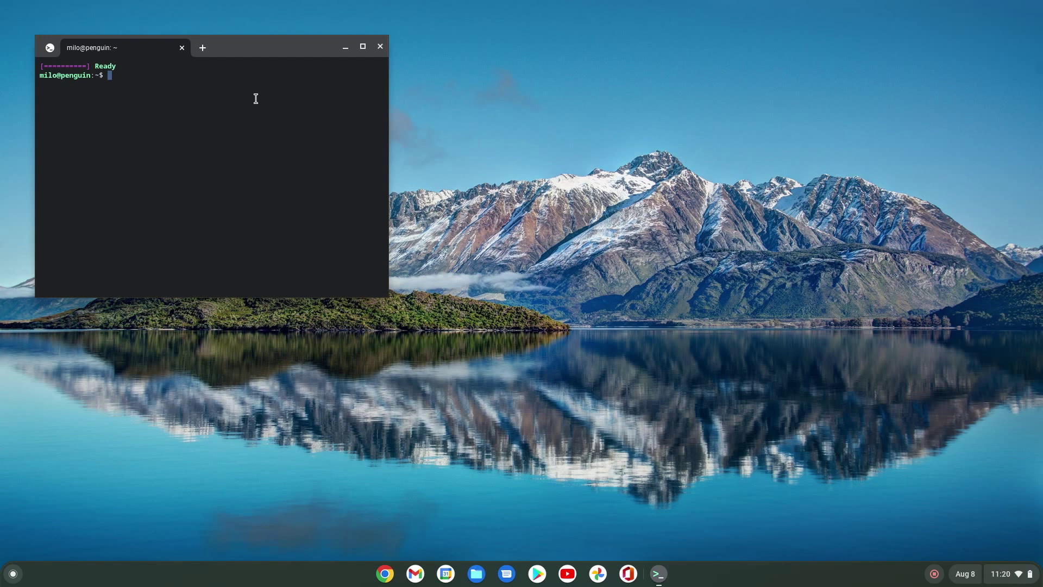
text(sudo a)
text(pt-get )
text(install au)
text(dacity)
- Install Audacity with sudo apt-get install audacity, confirm with y, then exit the shell
key(Return)
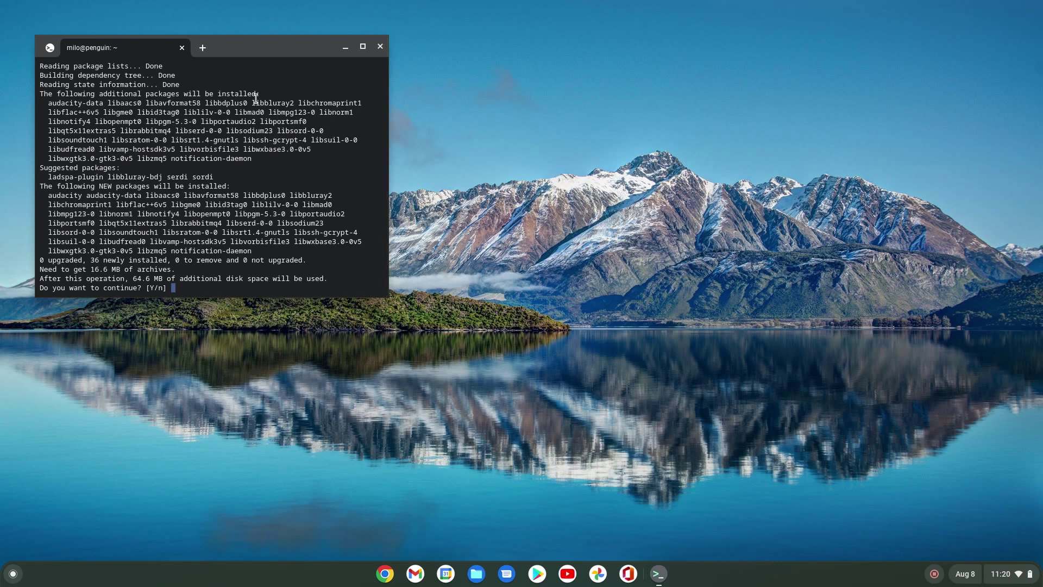
text(y)
key(Return)
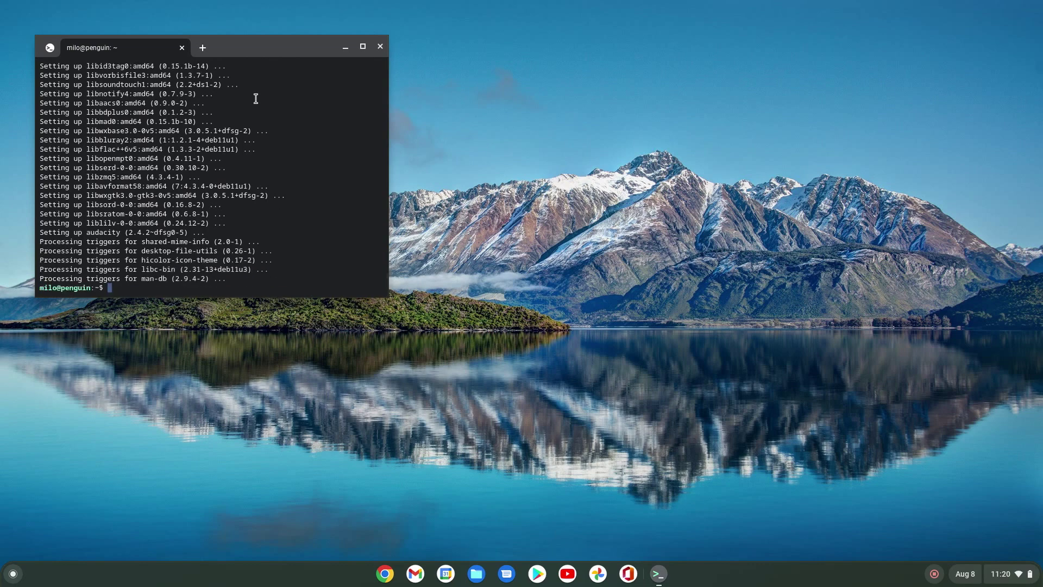
text(exit)
key(Return)
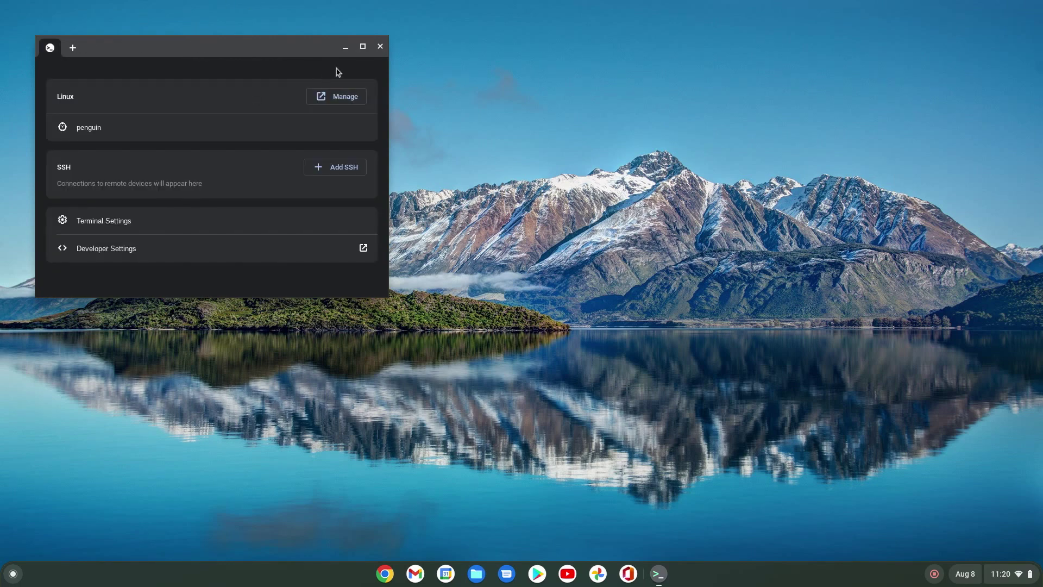
- Close Terminal and open ChromeOS Settings at the Advanced Developers section
click(381, 48)
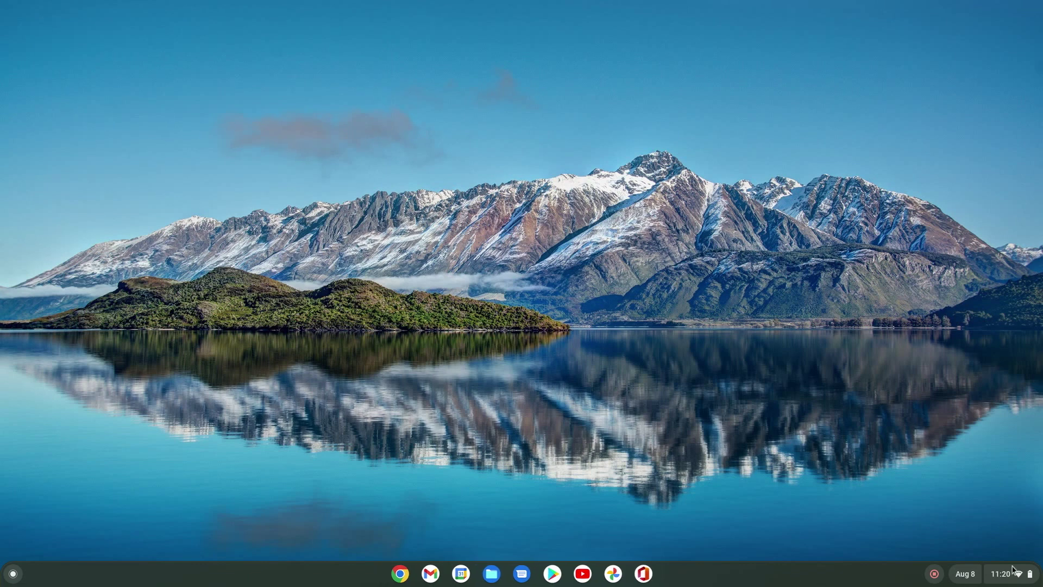
click(1034, 577)
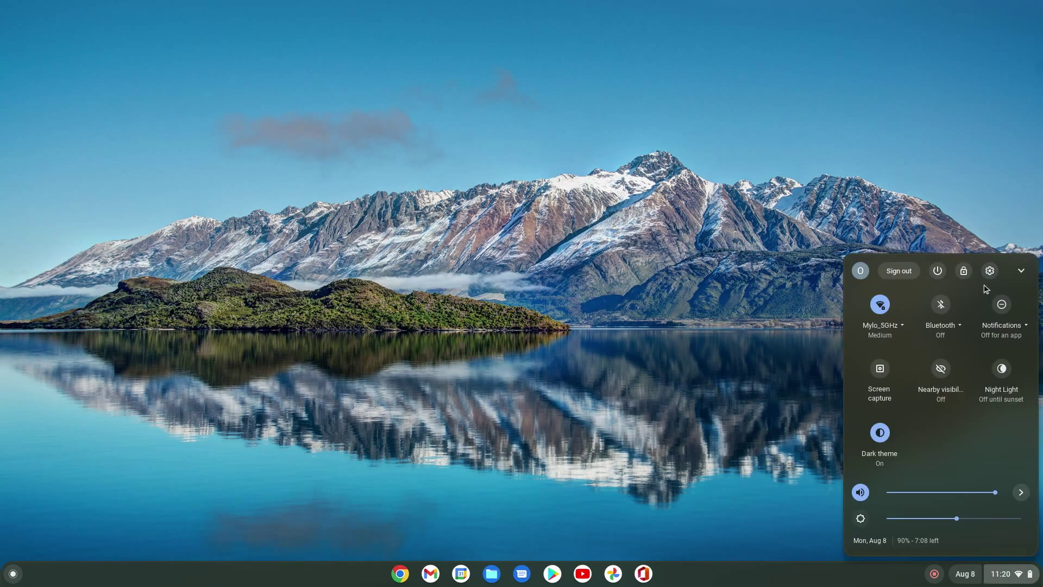
click(989, 274)
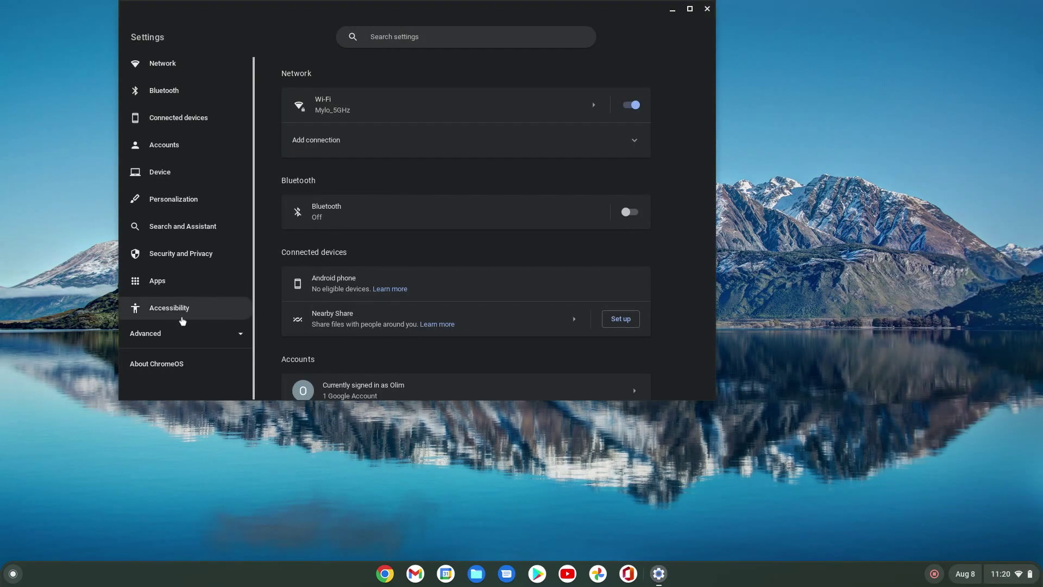
click(180, 329)
scroll(179, 328, down, 2)
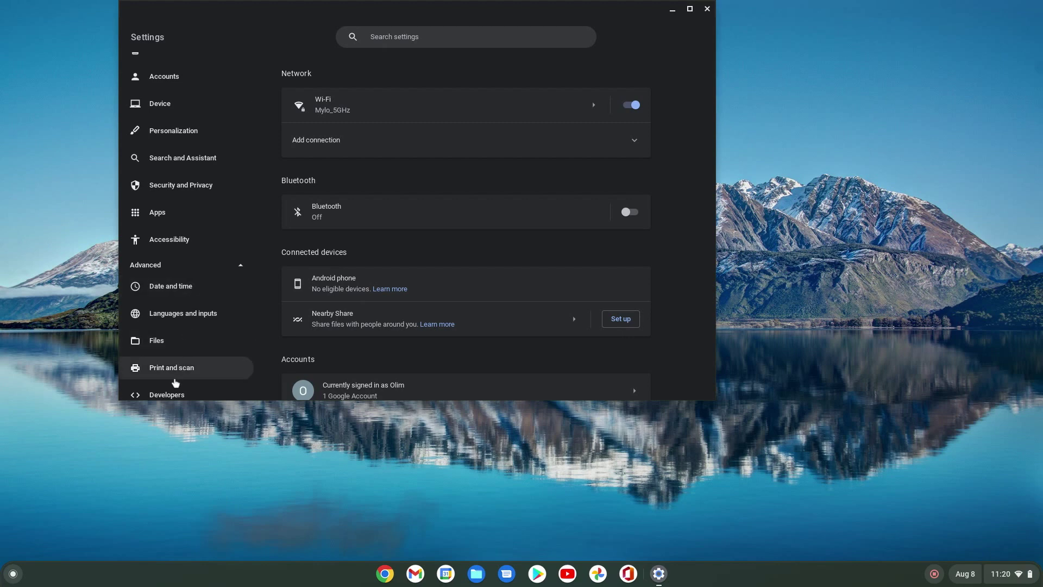
click(173, 391)
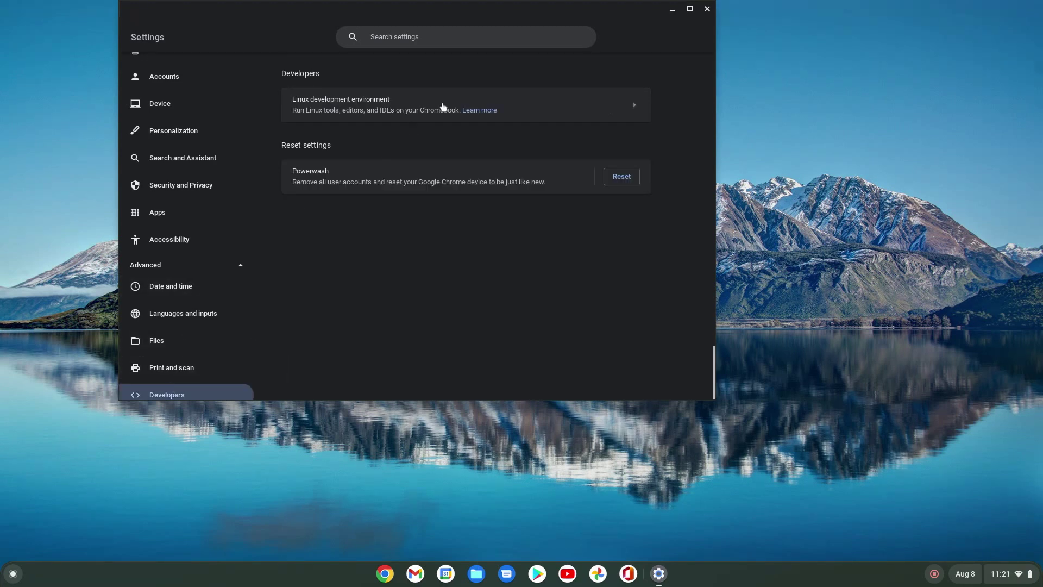
- Allow Linux microphone access, accept the Linux shutdown, and close Settings
click(424, 114)
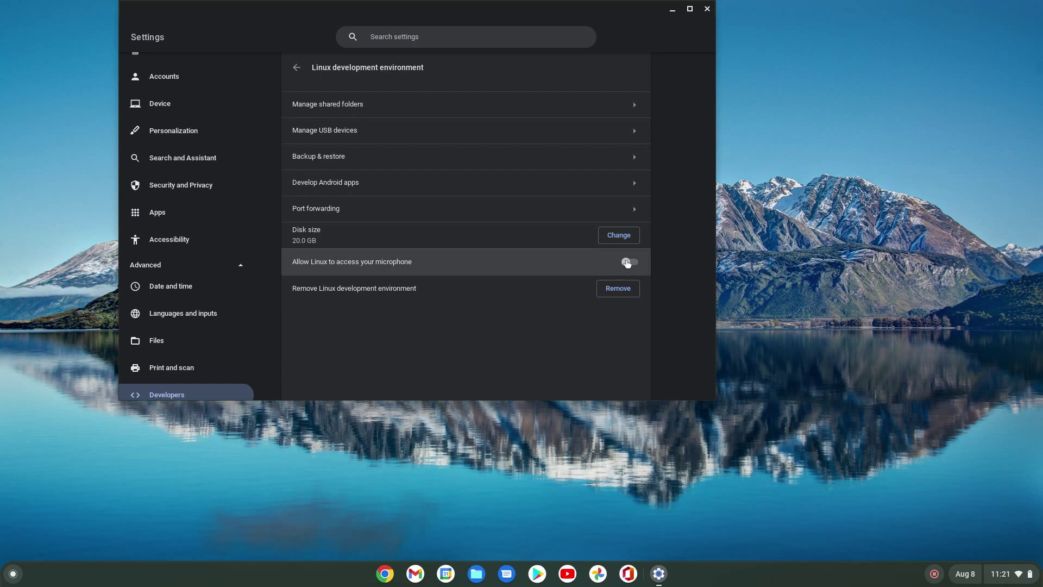
click(627, 263)
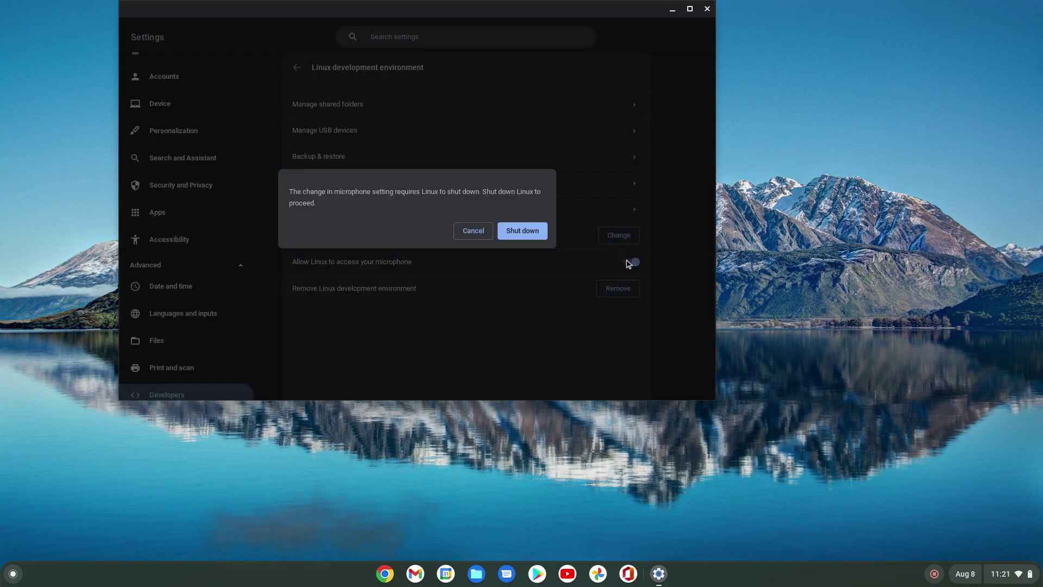
click(508, 235)
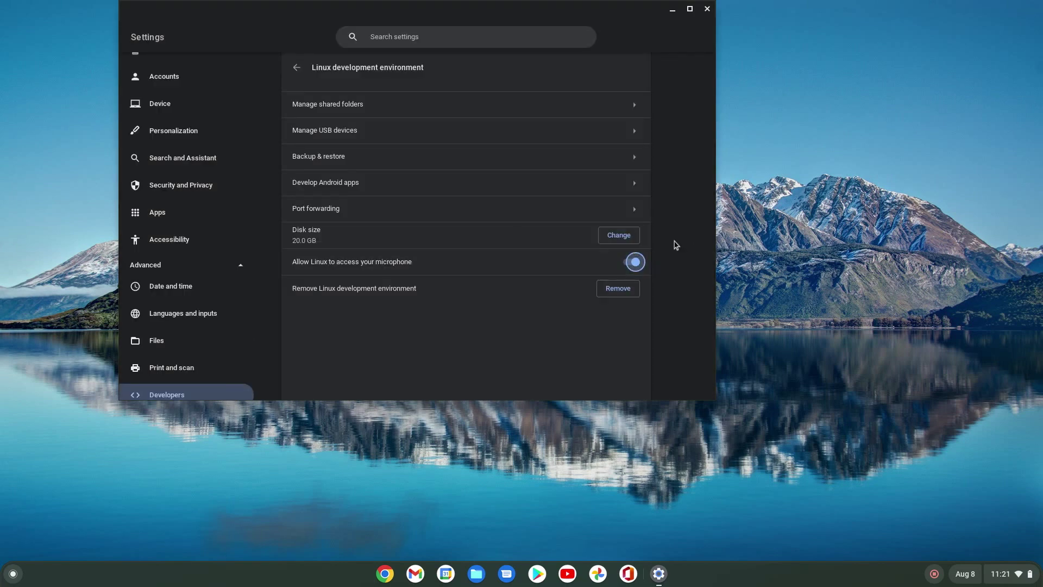
click(705, 13)
- Launch Audacity from the Linux apps folder and dismiss its help dialog
key(super)
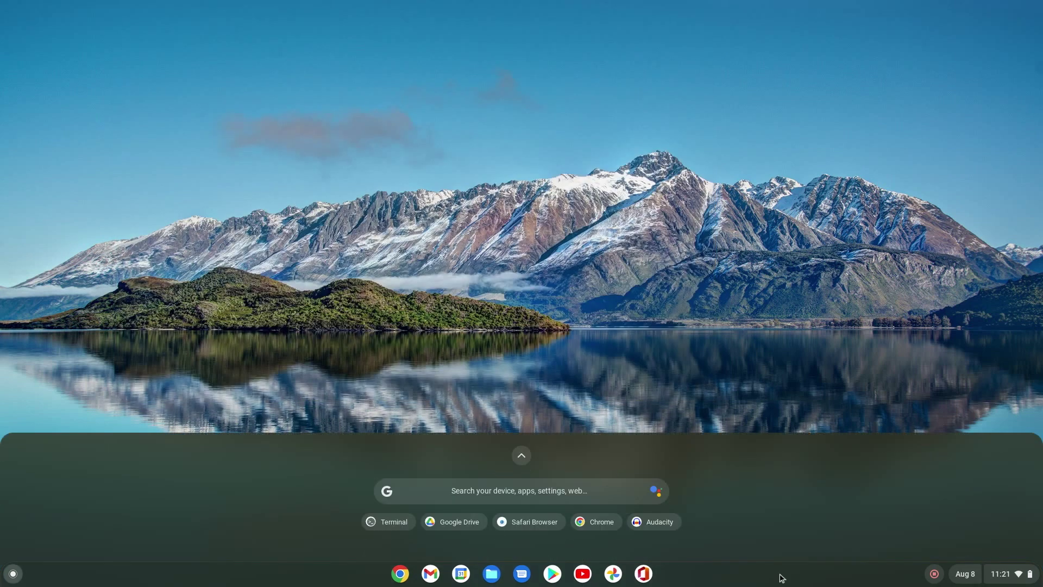
scroll(708, 517, down, 2)
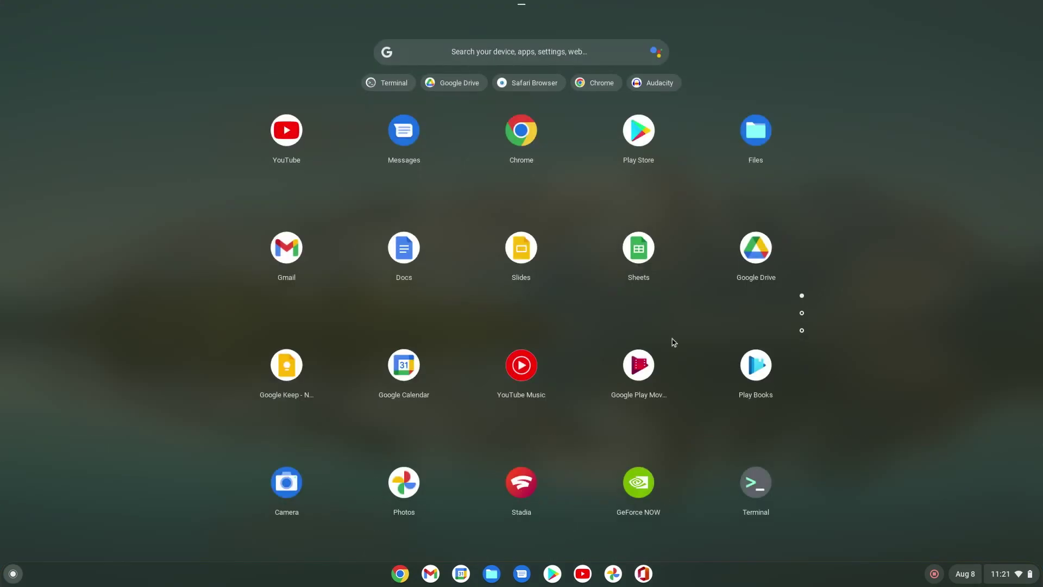
scroll(673, 342, down, 2)
scroll(674, 342, down, 2)
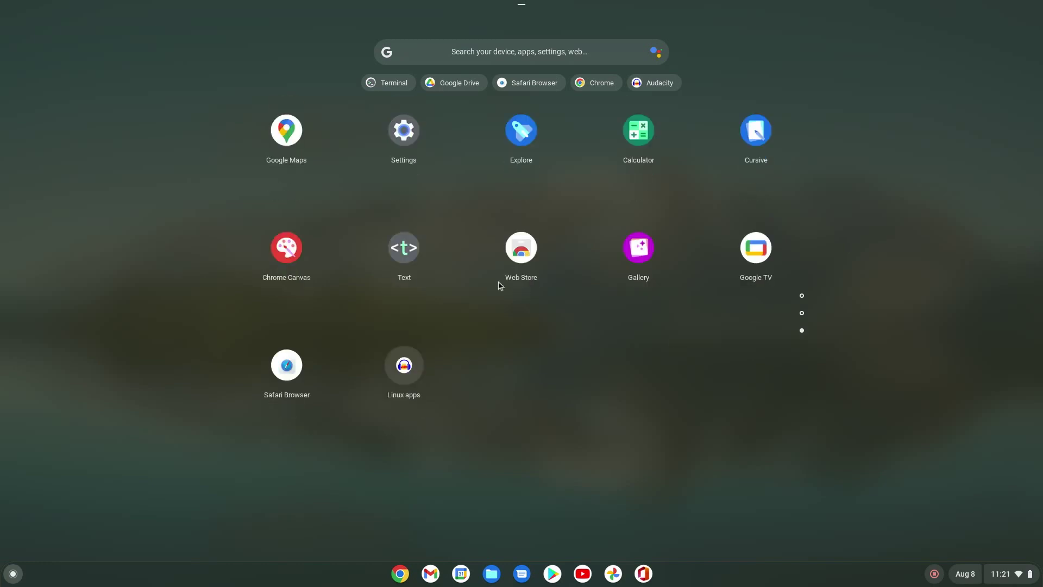
click(417, 363)
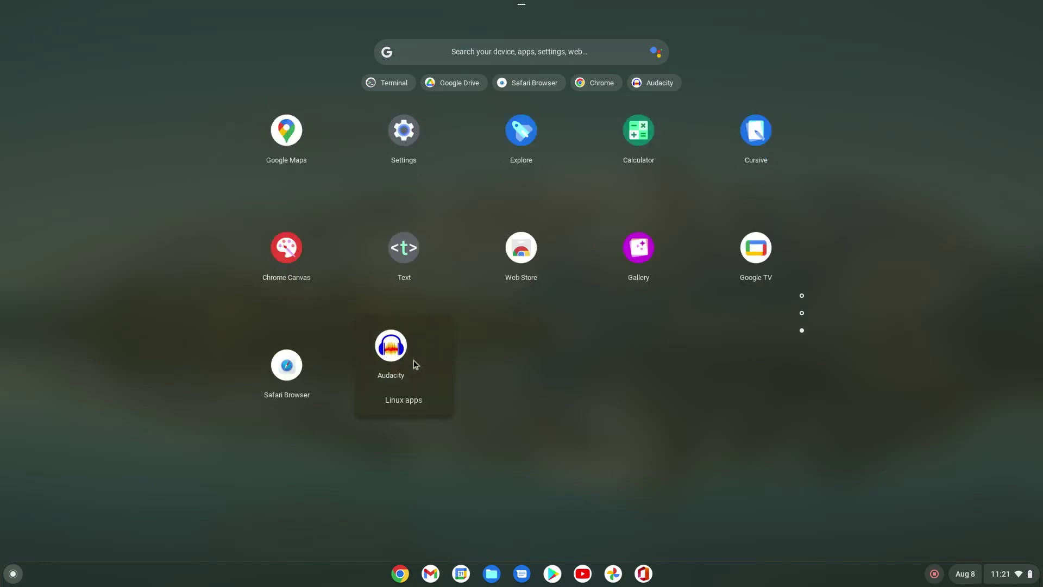
key(Escape)
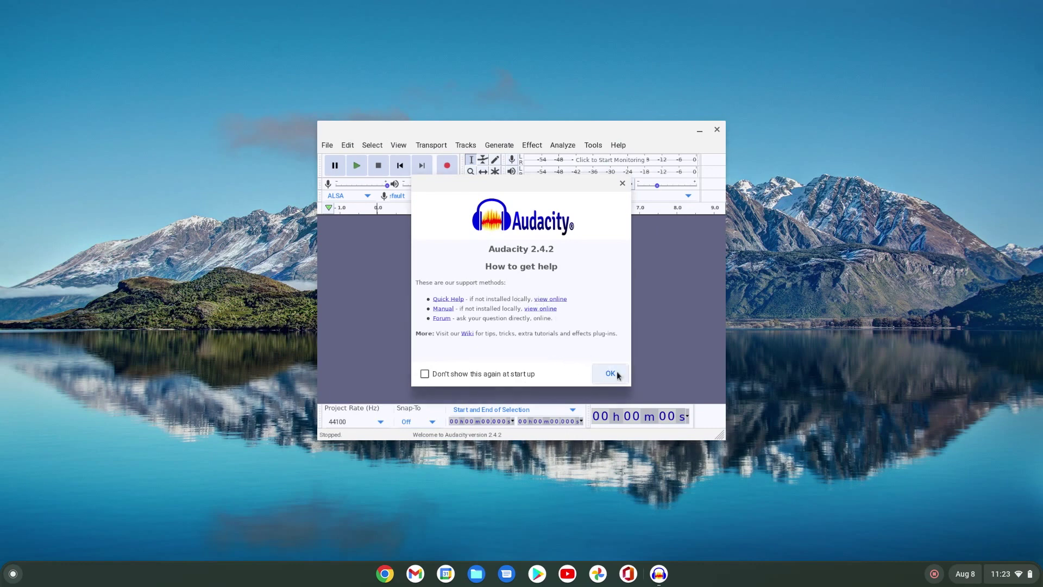
click(610, 373)
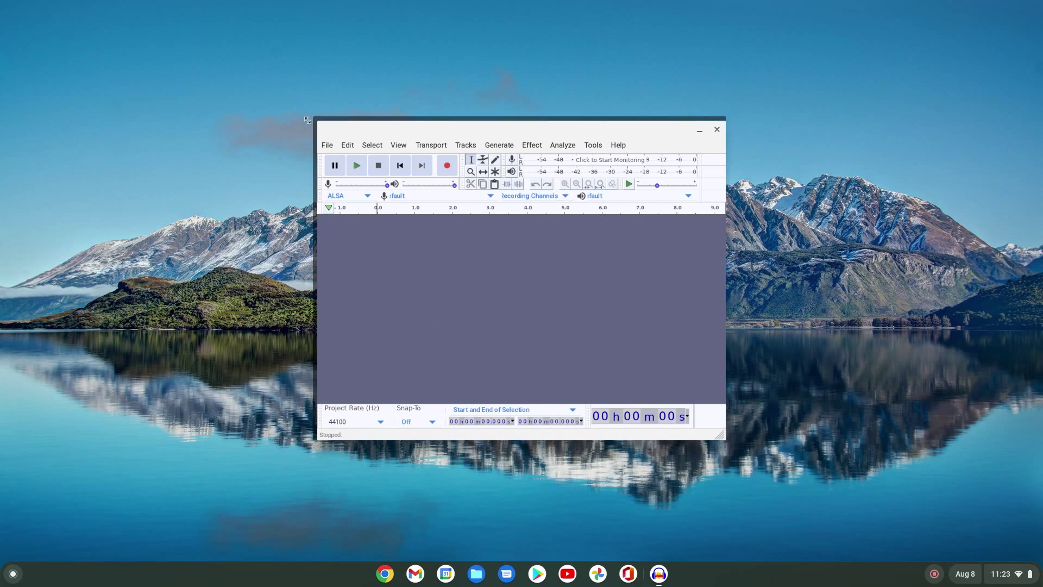
- Enlarge the Audacity window, dismiss the help dialog again, and start recording the microphone
drag(308, 119, 30, 17)
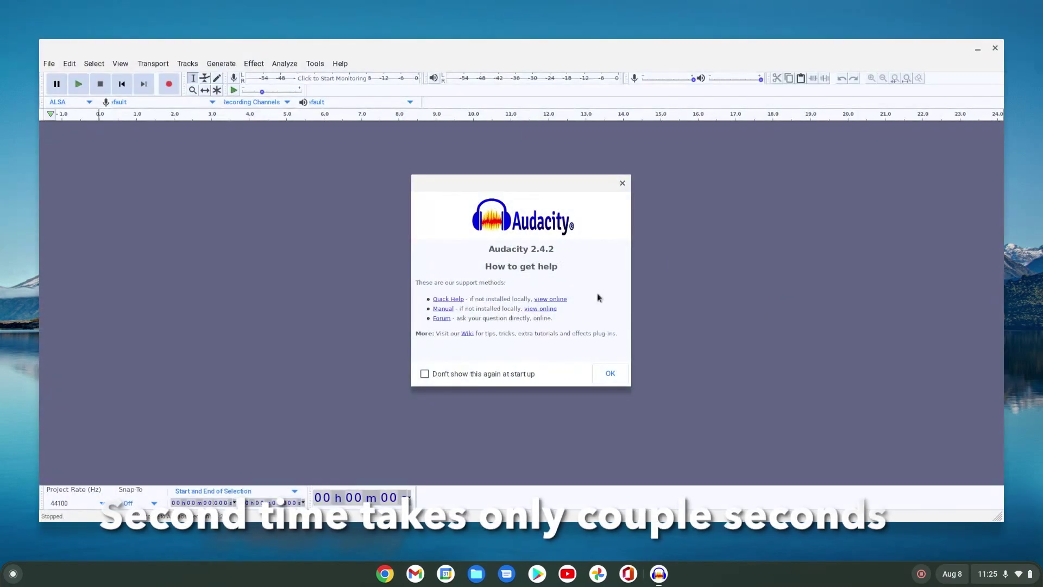
click(607, 374)
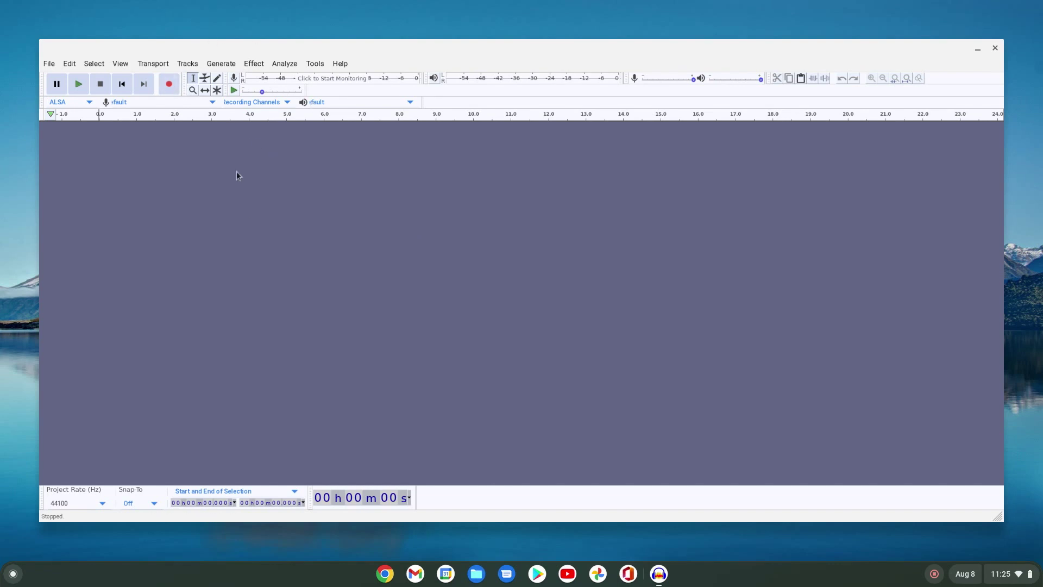
click(168, 89)
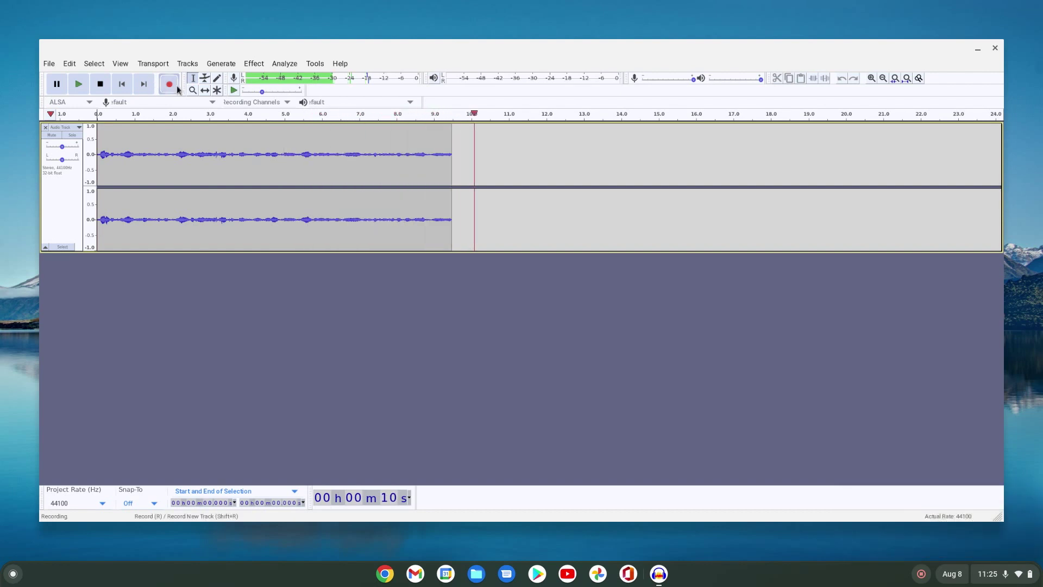
- Stop the roughly 11-second stereo recording and play it back
click(100, 84)
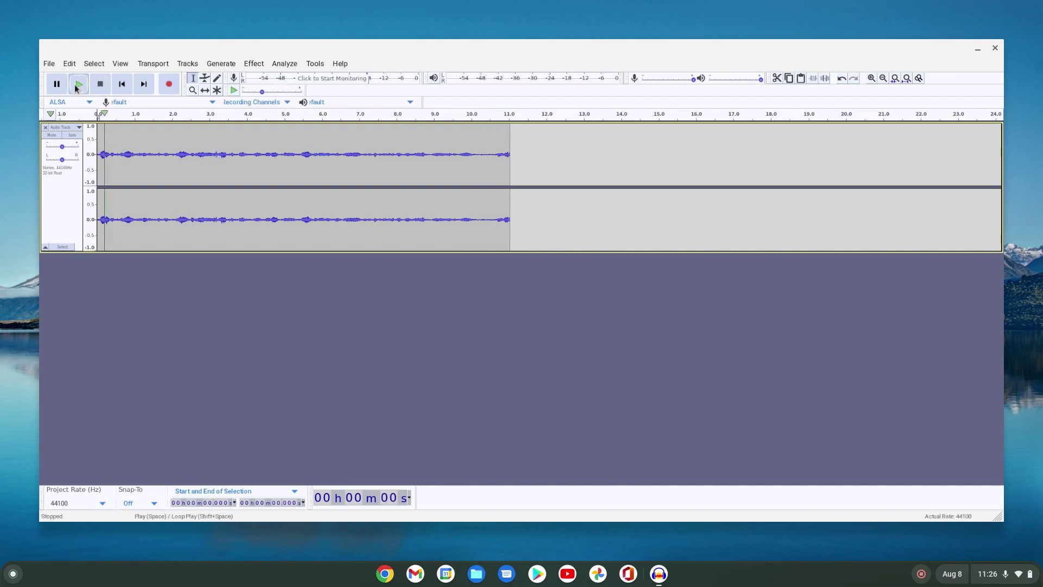
click(78, 83)
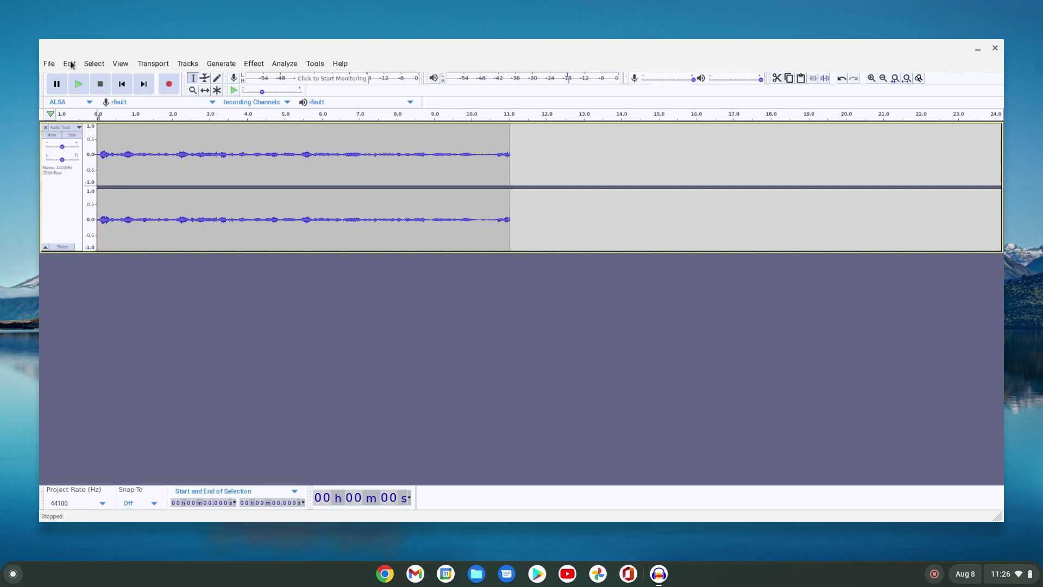
click(53, 63)
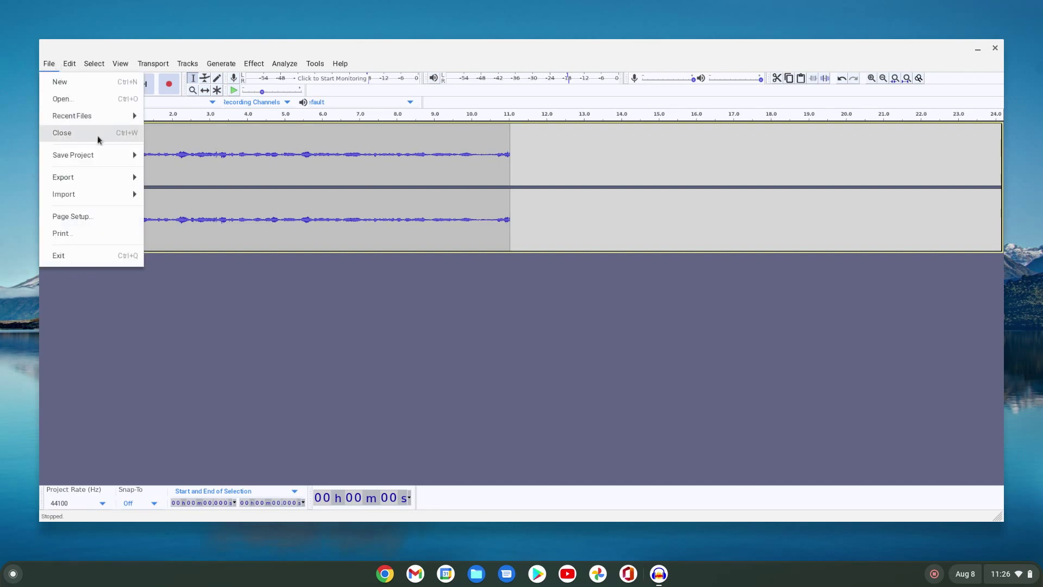
mouse_move(303, 554)
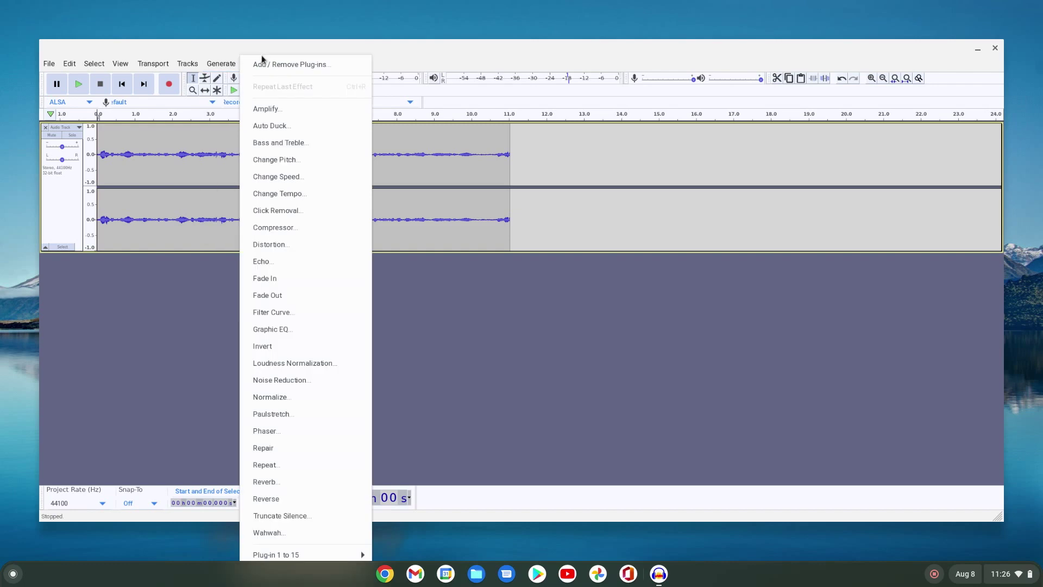
mouse_move(254, 63)
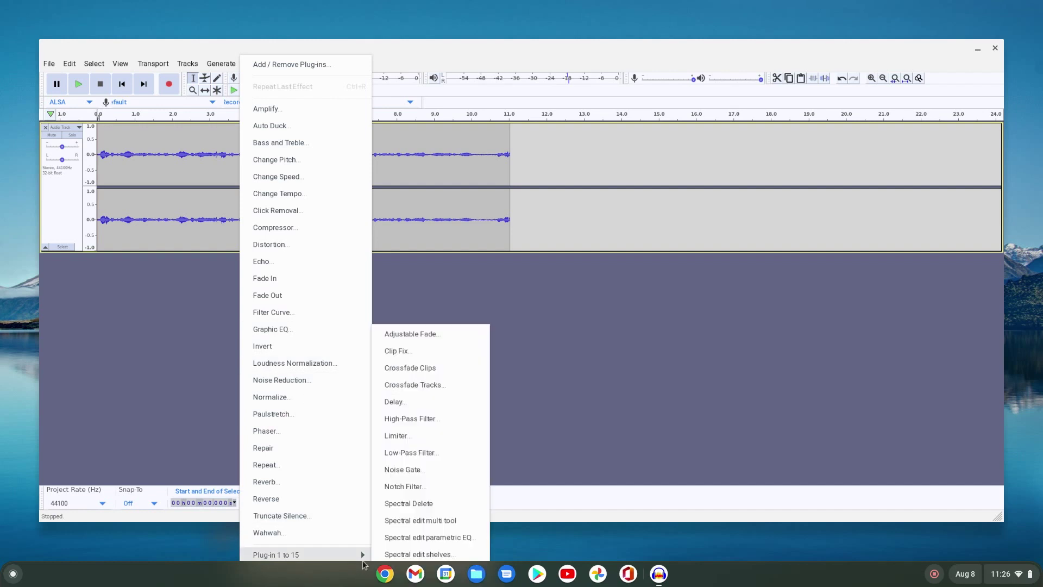
click(390, 58)
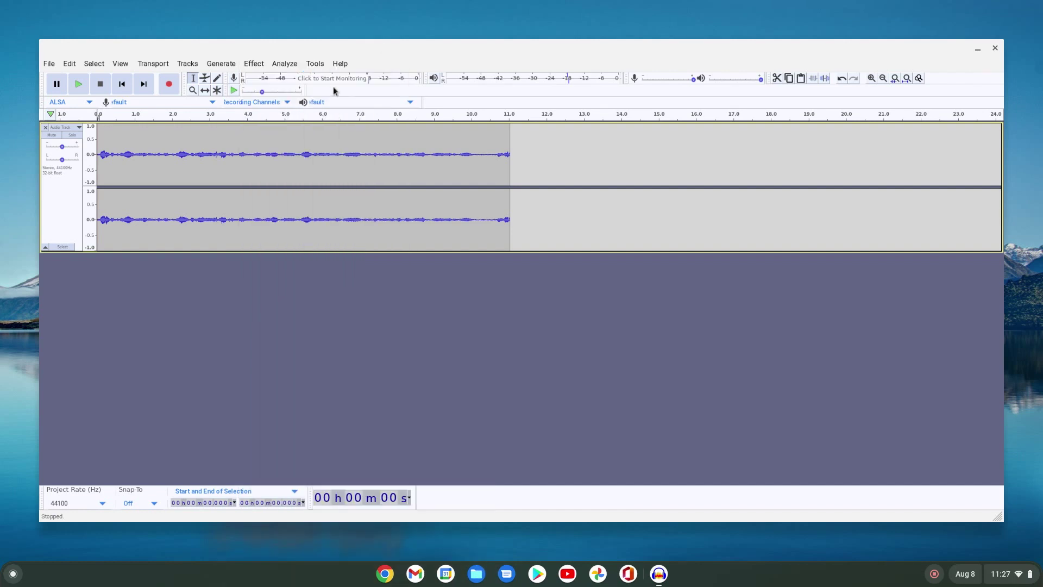
click(315, 64)
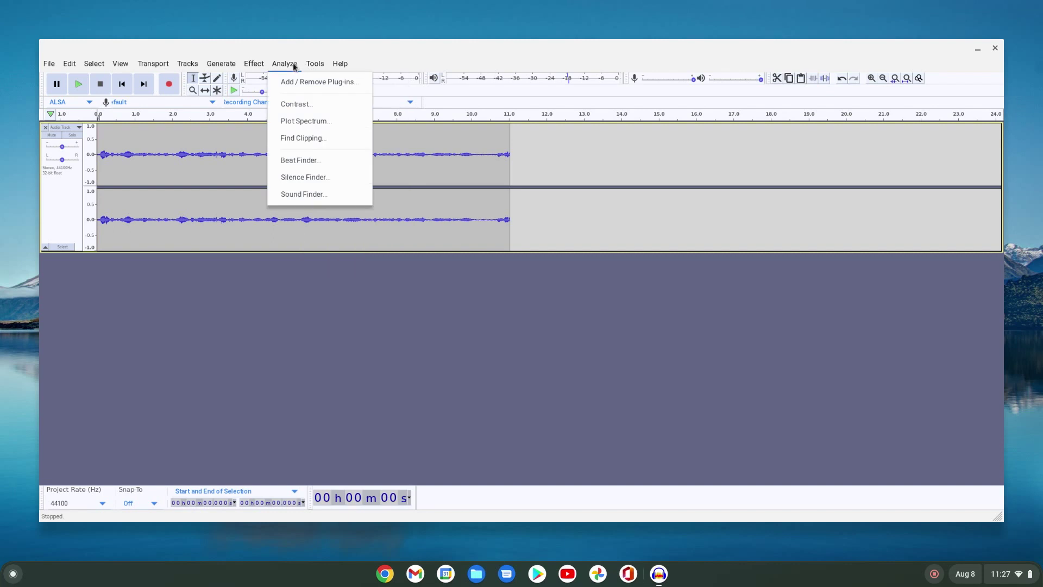
click(637, 87)
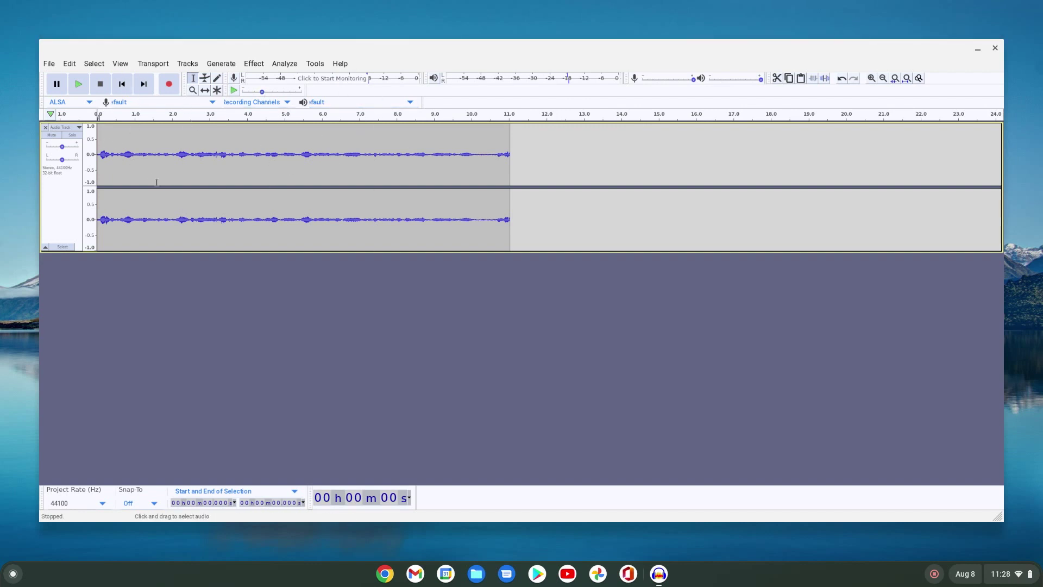
click(69, 62)
click(622, 392)
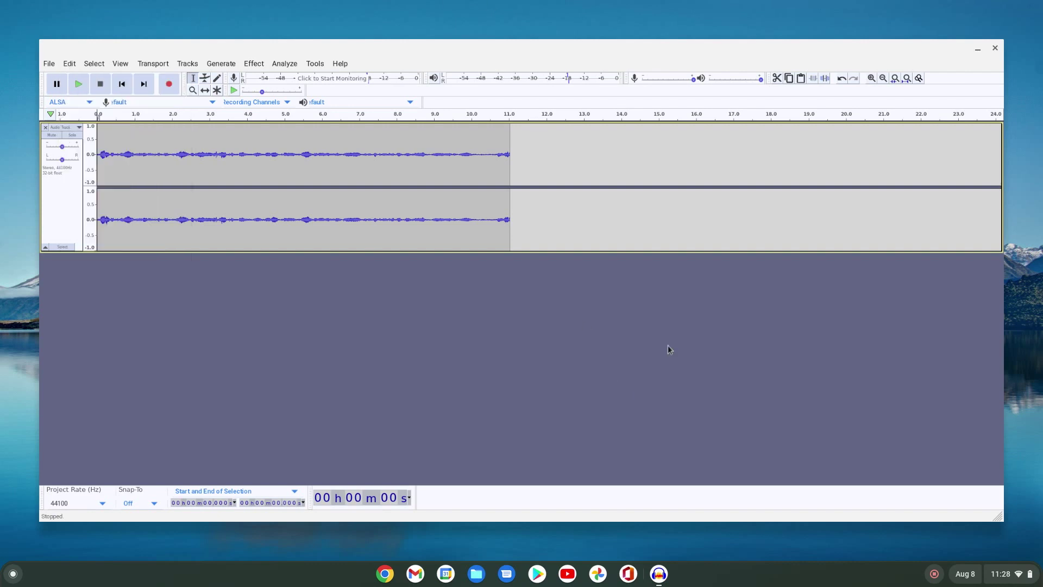